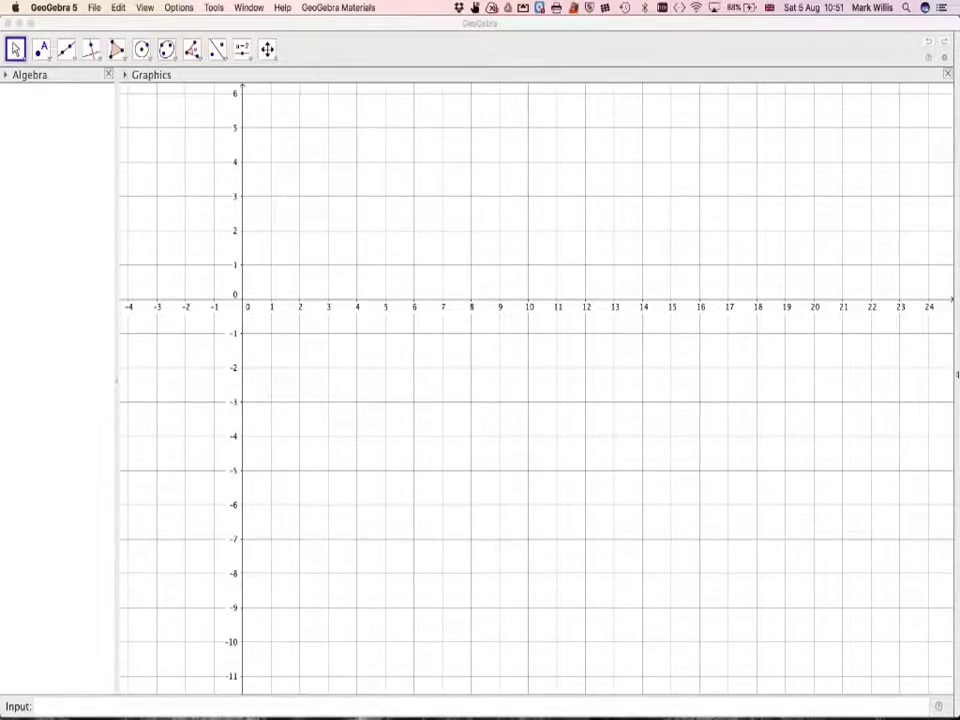
Open the Probability Calculator view and choose the Poisson distribution for the bar chart.
left_click(145, 7)
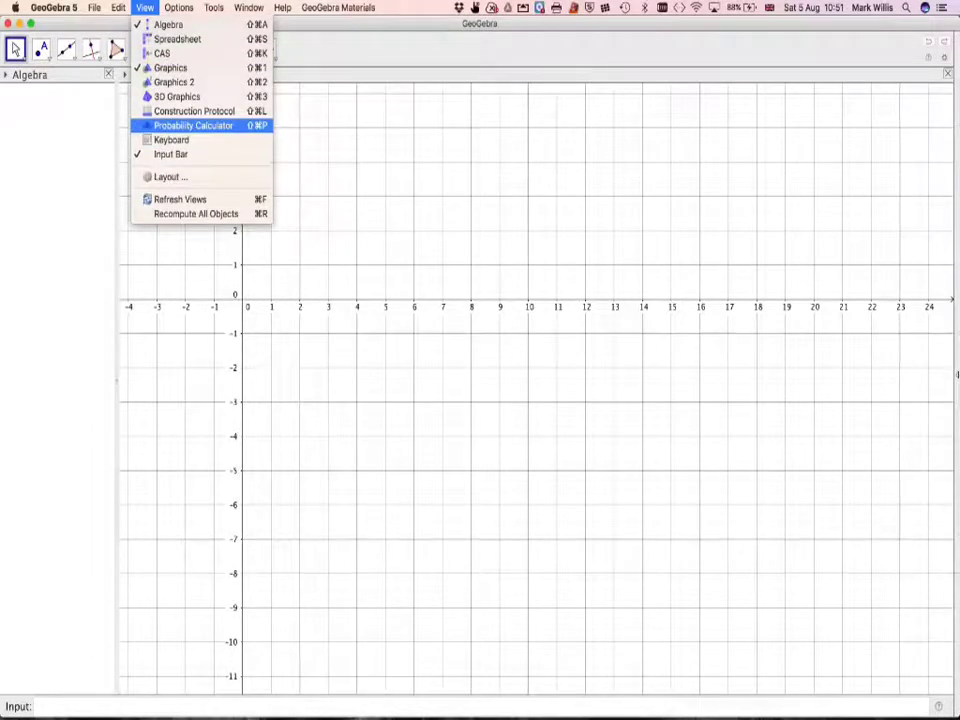
left_click(193, 125)
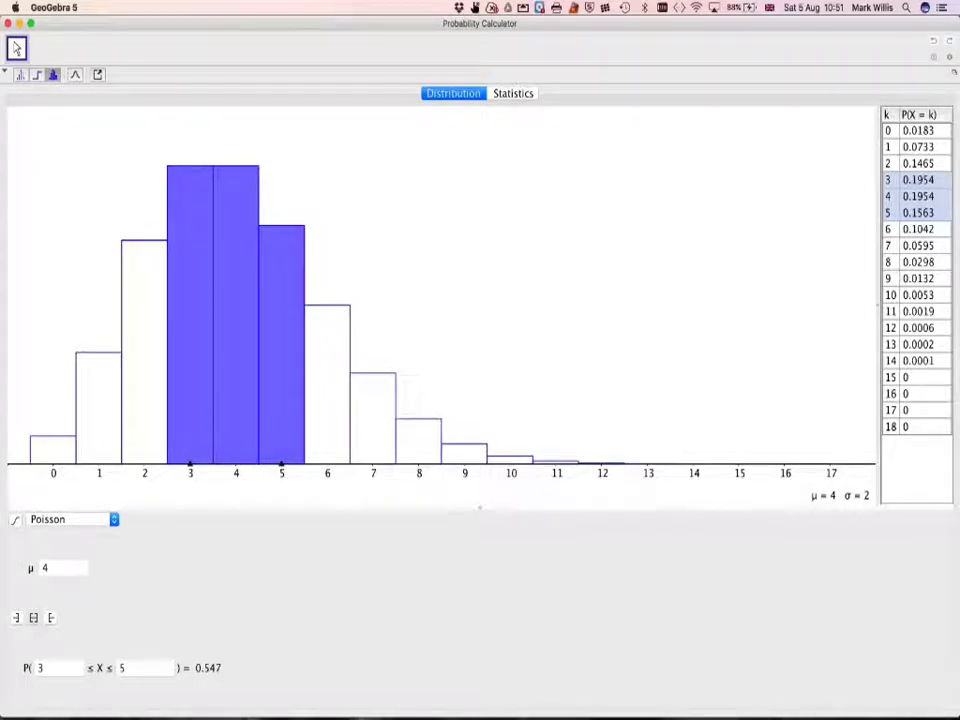
mouse_move(480, 508)
left_mouse_down()
mouse_move(480, 675)
mouse_move(480, 497)
left_mouse_up()
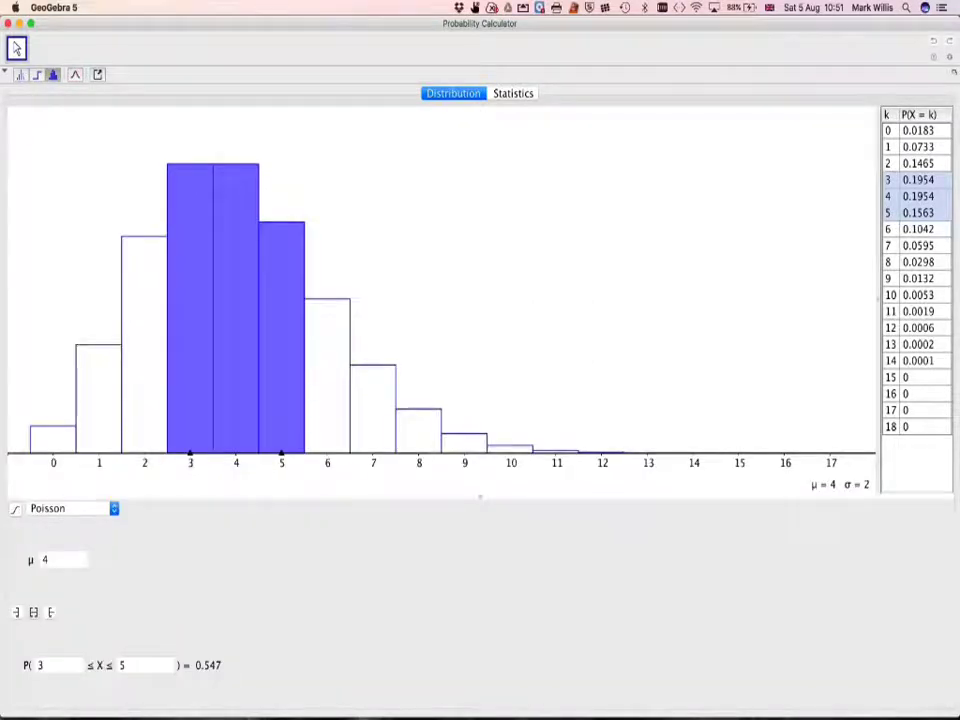
left_click(112, 510)
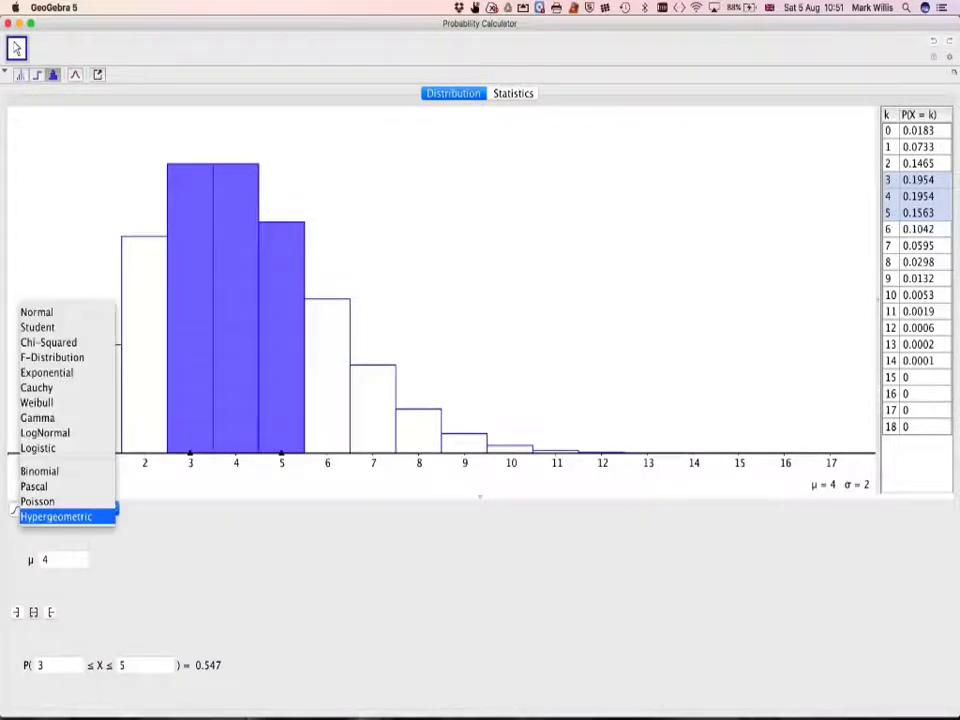
left_click(60, 502)
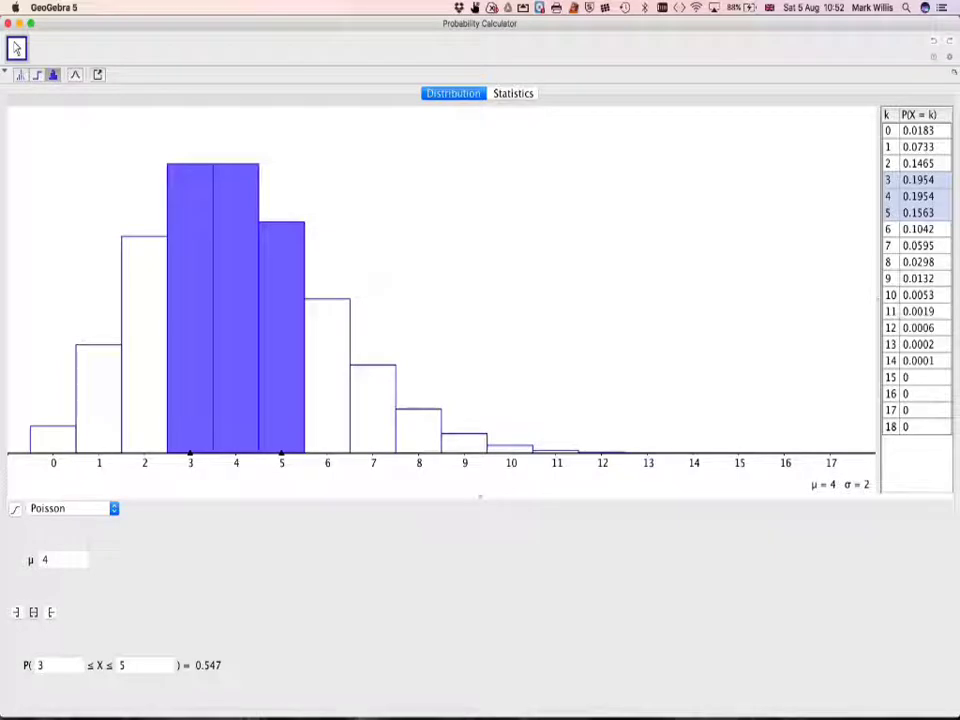
Switch the interval to a left-sided probability P(X ≤ k) and set its upper bound to 2.
left_click(16, 612)
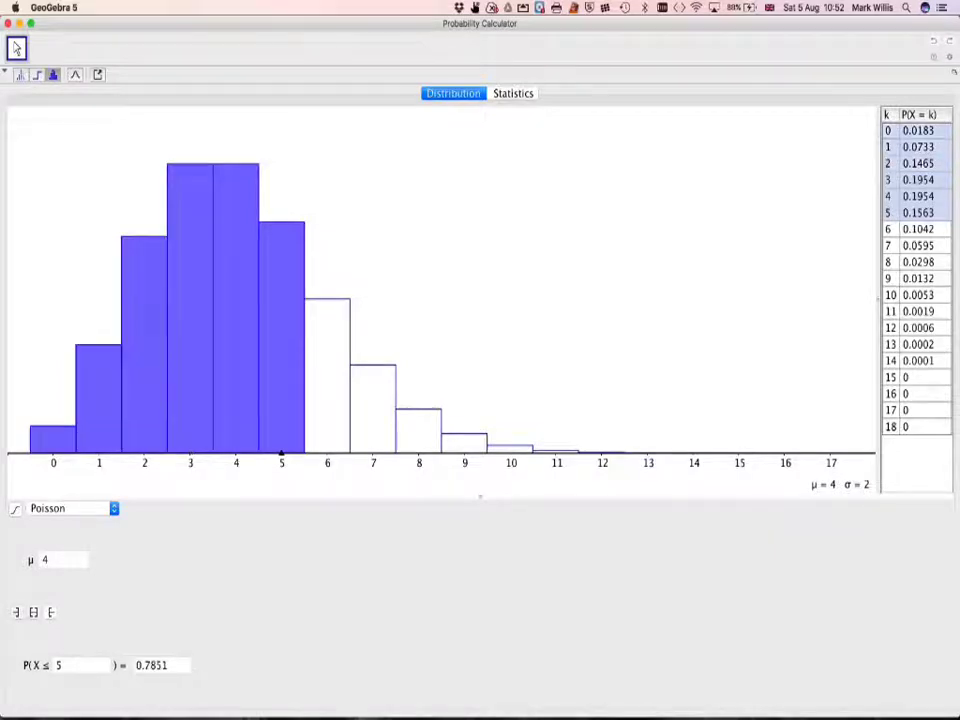
double_click(58, 665)
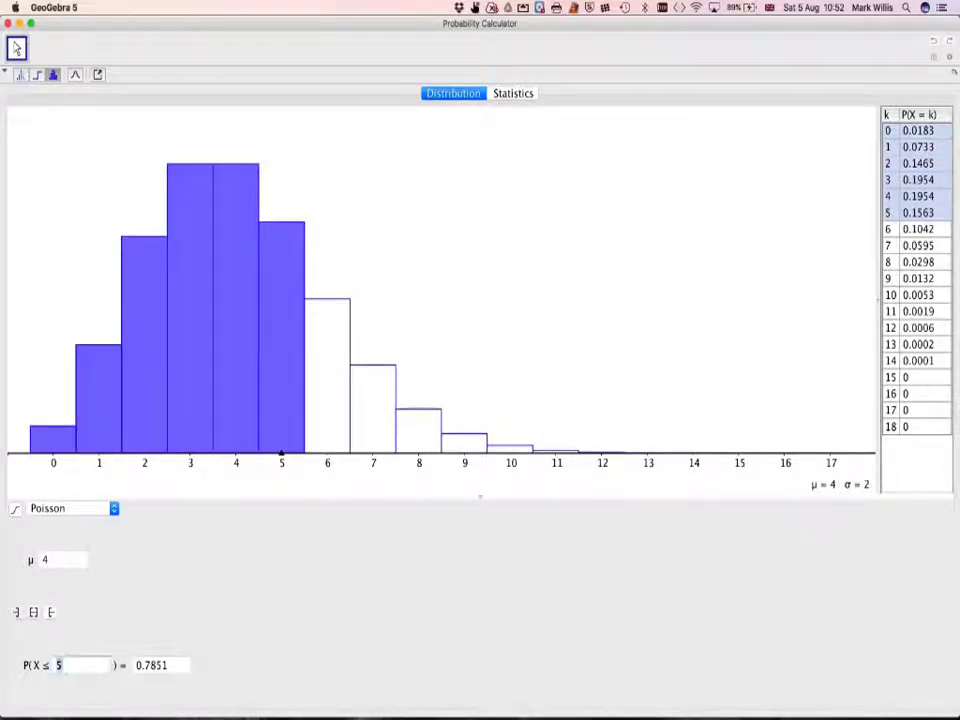
type("2")
key("Return")
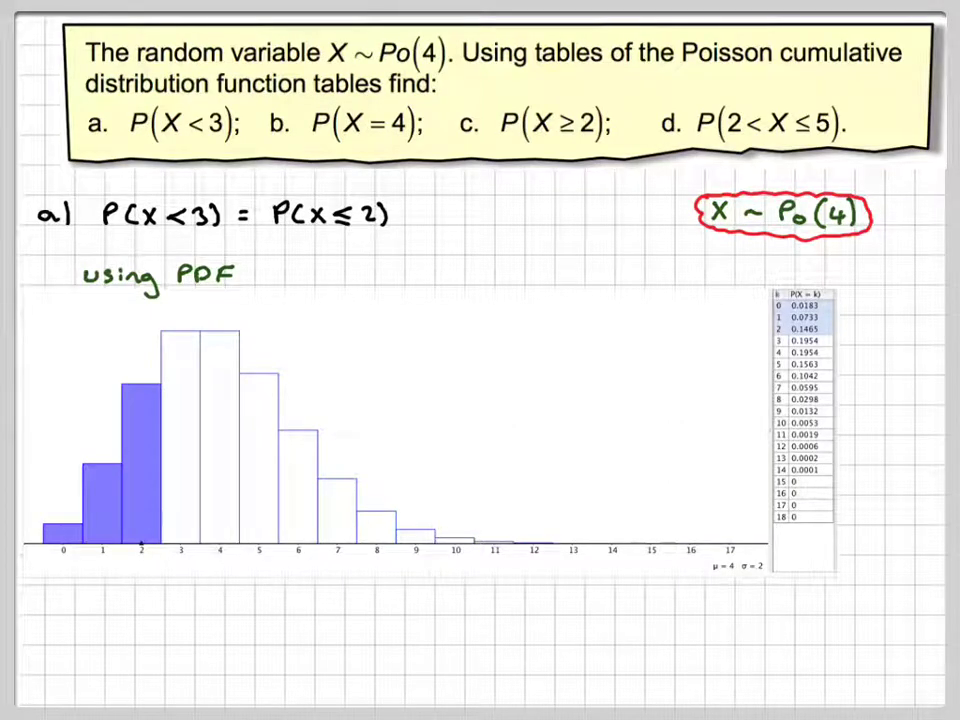
On the whiteboard, bracket the PDF table values for k = 0 to 2 and write "we need to sum these probabilities" beside them.
left_click_drag(770, 300, 768, 328)
left_click_drag(587, 300, 668, 308)
mouse_move(679, 296)
left_mouse_down()
mouse_move(679, 310)
mouse_move(691, 300)
mouse_move(634, 320)
mouse_move(686, 327)
mouse_move(637, 350)
mouse_move(715, 346)
left_mouse_up()
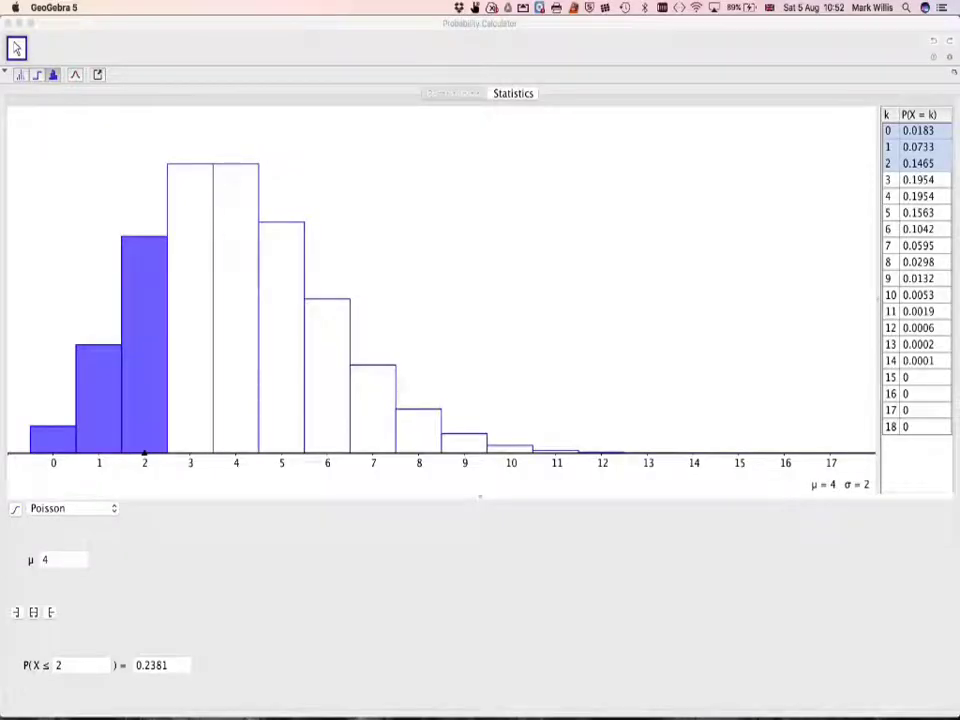
Back in GeoGebra, switch the Poisson graph and table to the cumulative distribution.
left_click(18, 509)
left_click(16, 509)
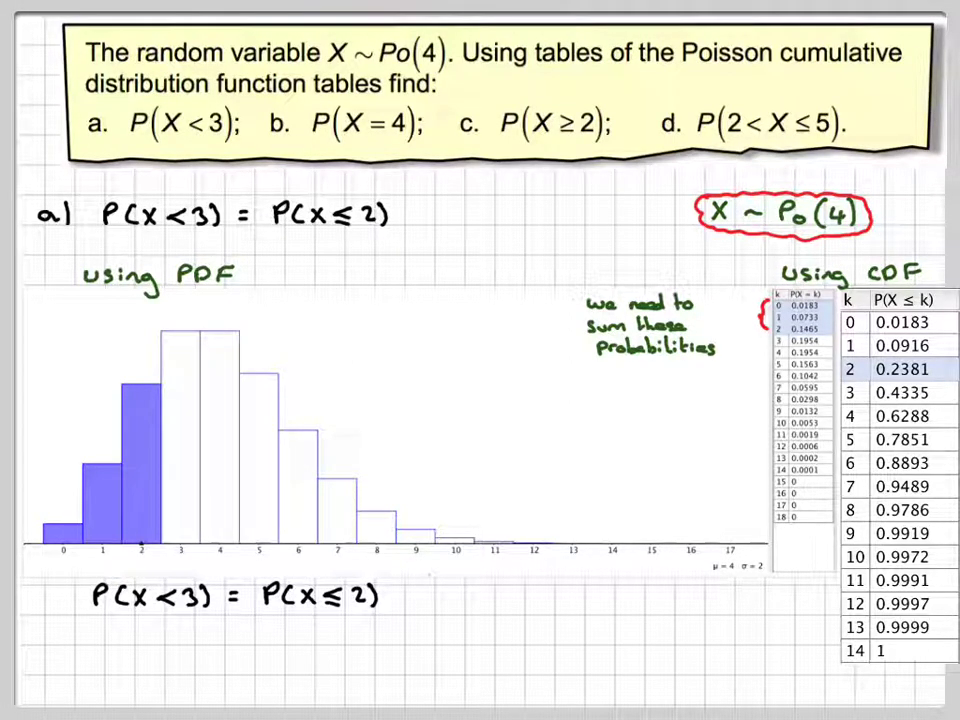
On the whiteboard, mark the k = 2 entry in the CDF table and write its value as the result for P(X < 3).
left_click_drag(229, 633, 242, 632)
left_click_drag(229, 640, 242, 639)
left_click_drag(878, 356, 884, 357)
left_click_drag(262, 630, 264, 630)
left_click(281, 637)
left_click_drag(296, 629, 315, 643)
left_click_drag(339, 629, 340, 629)
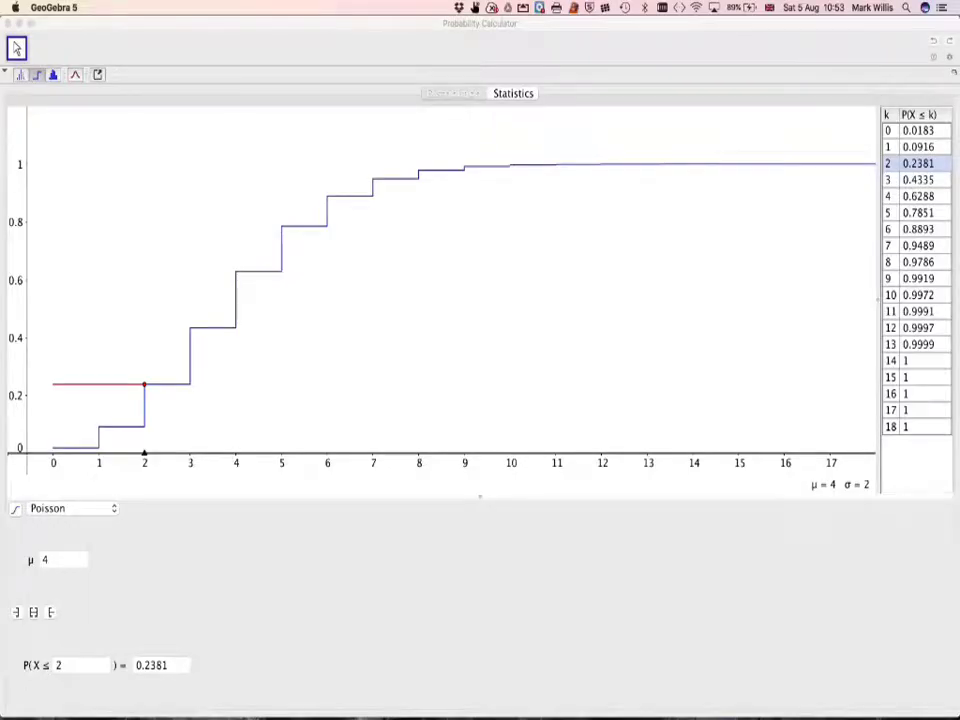
In GeoGebra, set the interval to 4 ≤ X ≤ 4 on the probability bar chart and switch to the cumulative distribution.
left_click(53, 75)
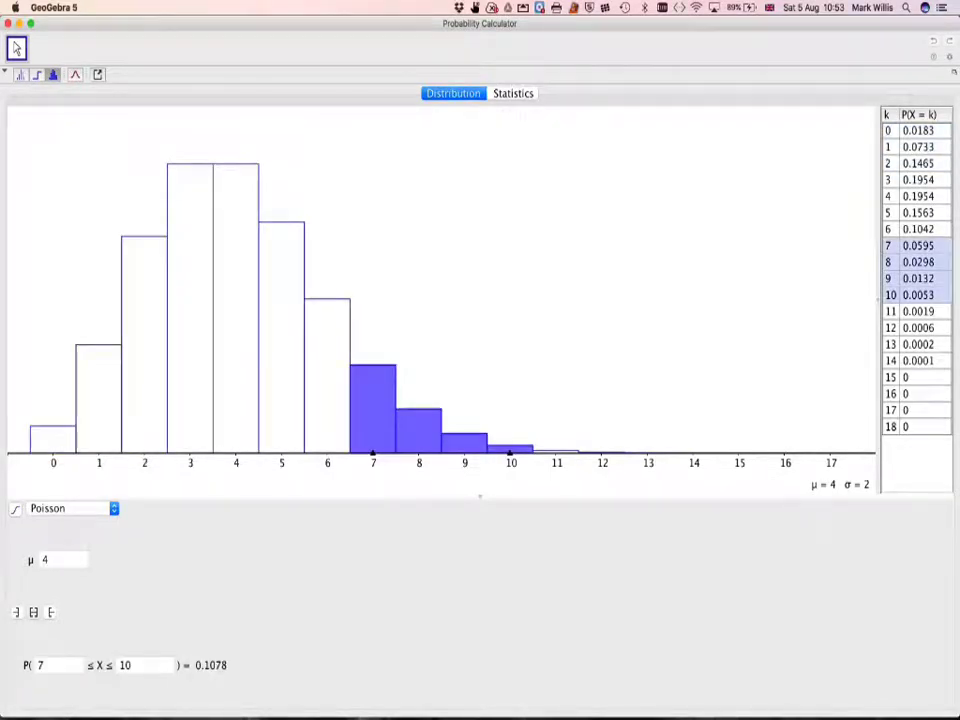
left_click(43, 665)
key("BackSpace")
type("4")
key("Tab")
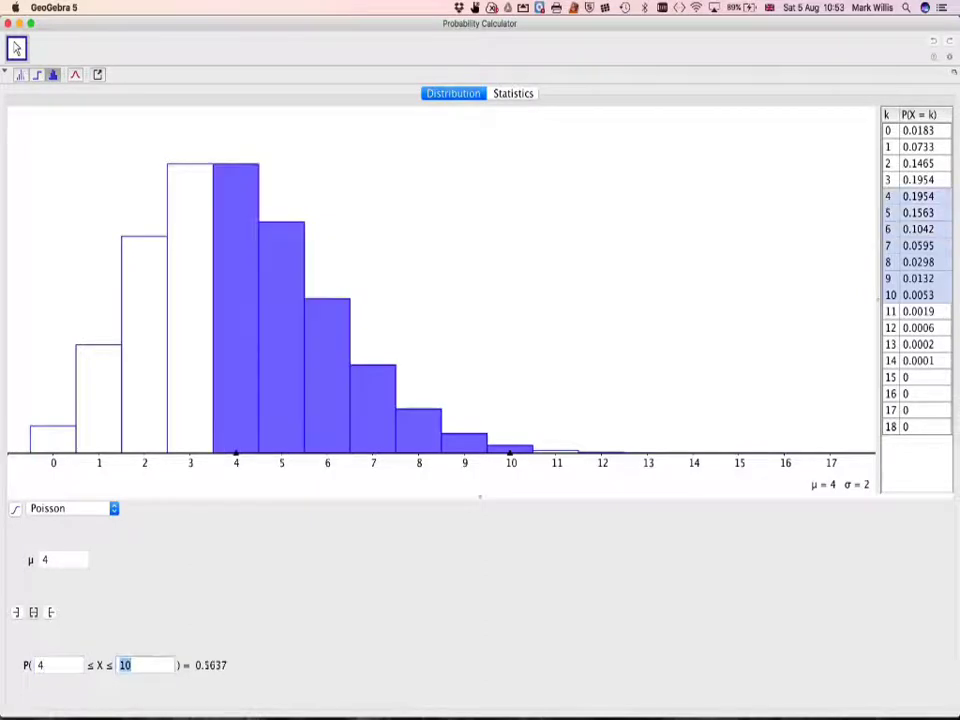
key("BackSpace")
type("4")
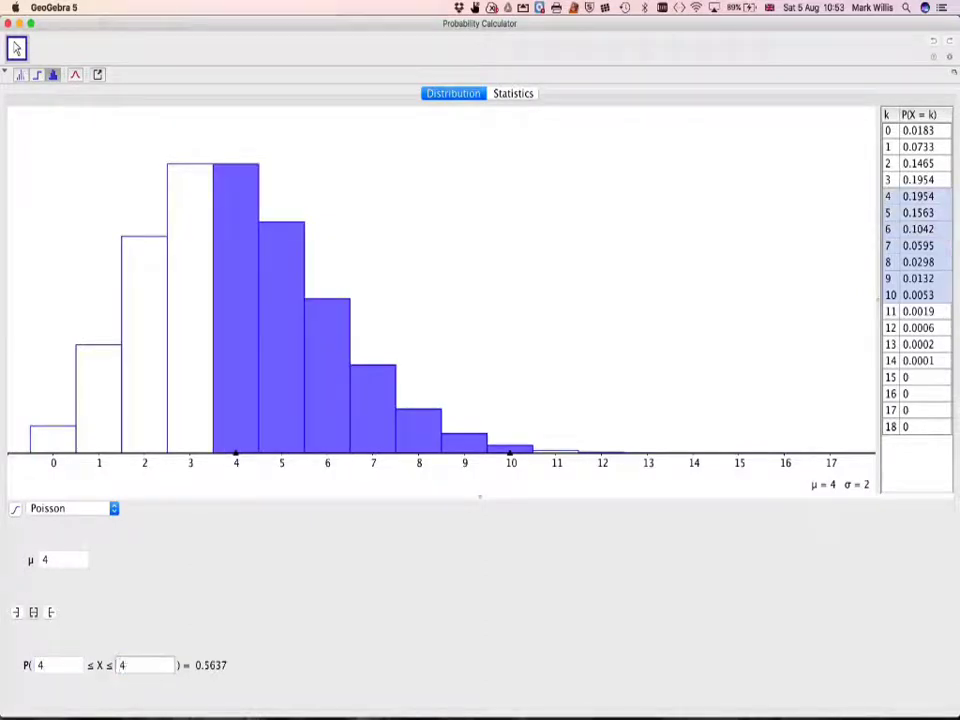
key("Return")
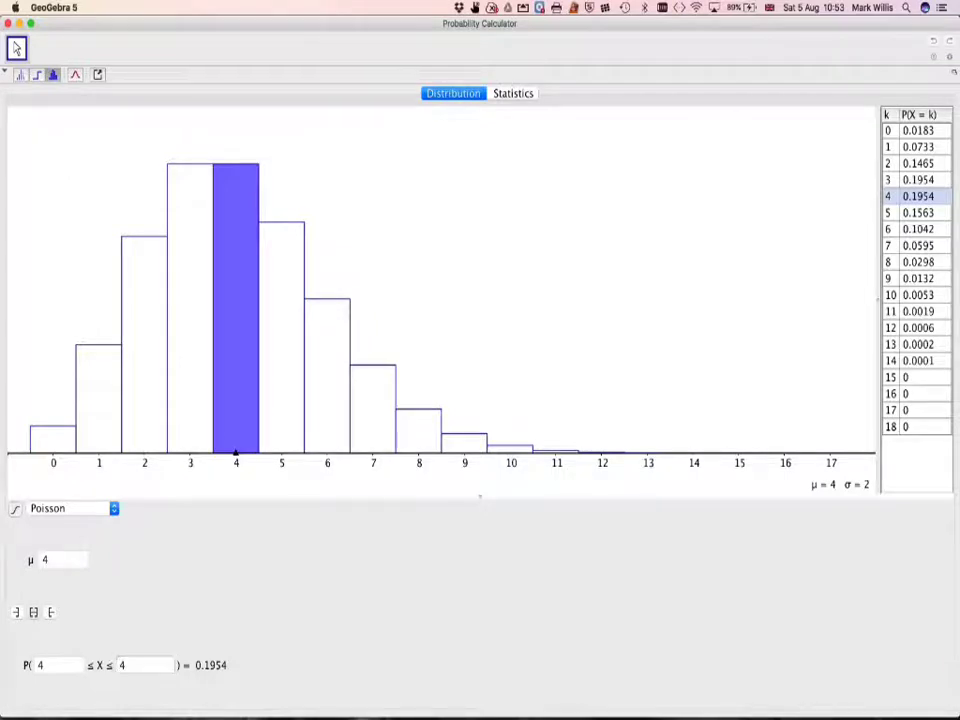
left_click(15, 509)
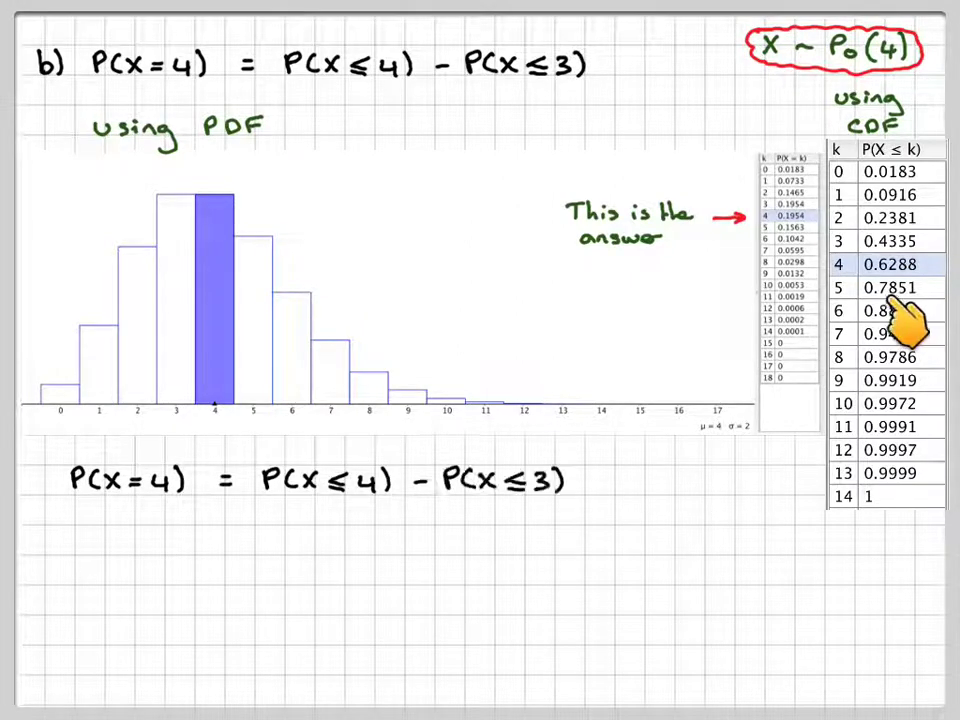
On the whiteboard, circle the k = 4 and k = 3 CDF entries and write 0.6288 − 0.4335 under the P(X = 4) expression.
left_click_drag(272, 512, 418, 515)
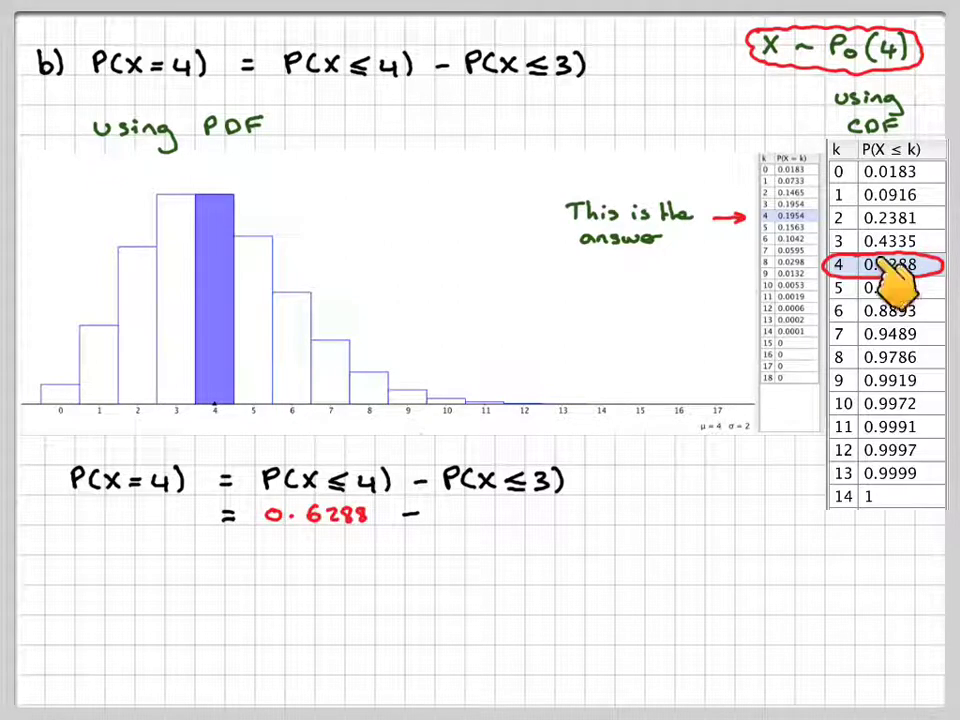
left_click_drag(928, 236, 926, 234)
left_click_drag(452, 510, 550, 516)
Write the result = 0.1953 below the subtraction, followed by an underlined = 0.195 to 3sf.
left_click_drag(226, 543, 237, 542)
left_click_drag(227, 549, 237, 549)
left_click(289, 545)
left_click_drag(271, 539, 308, 554)
left_click_drag(328, 539, 328, 555)
mouse_move(342, 538)
left_mouse_down()
mouse_move(340, 555)
mouse_move(361, 555)
left_mouse_up()
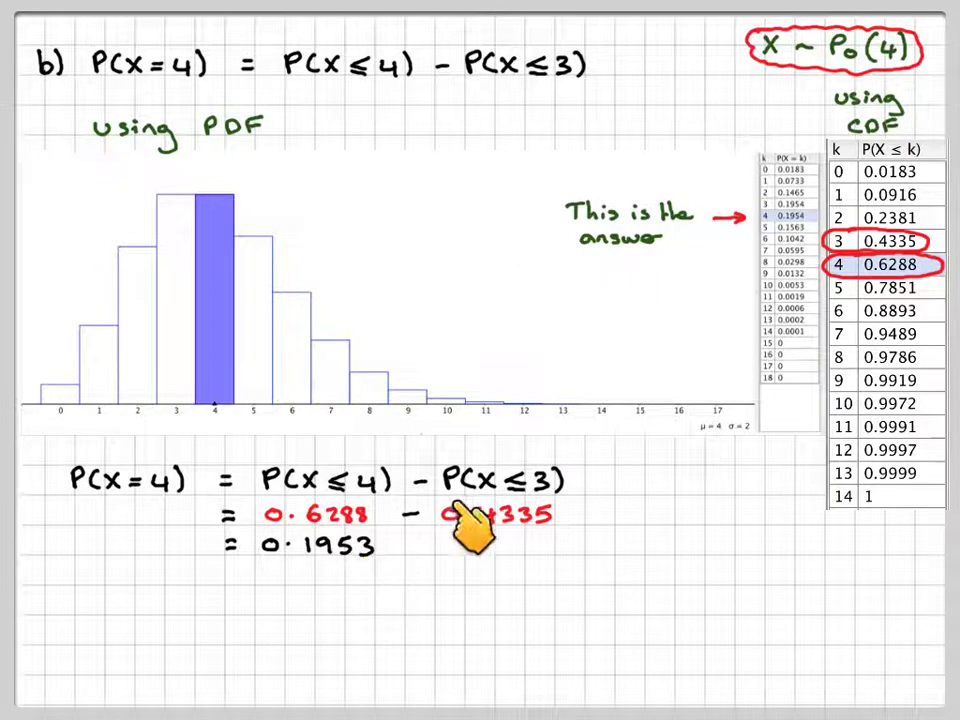
left_click_drag(224, 576, 476, 580)
left_click_drag(248, 593, 355, 593)
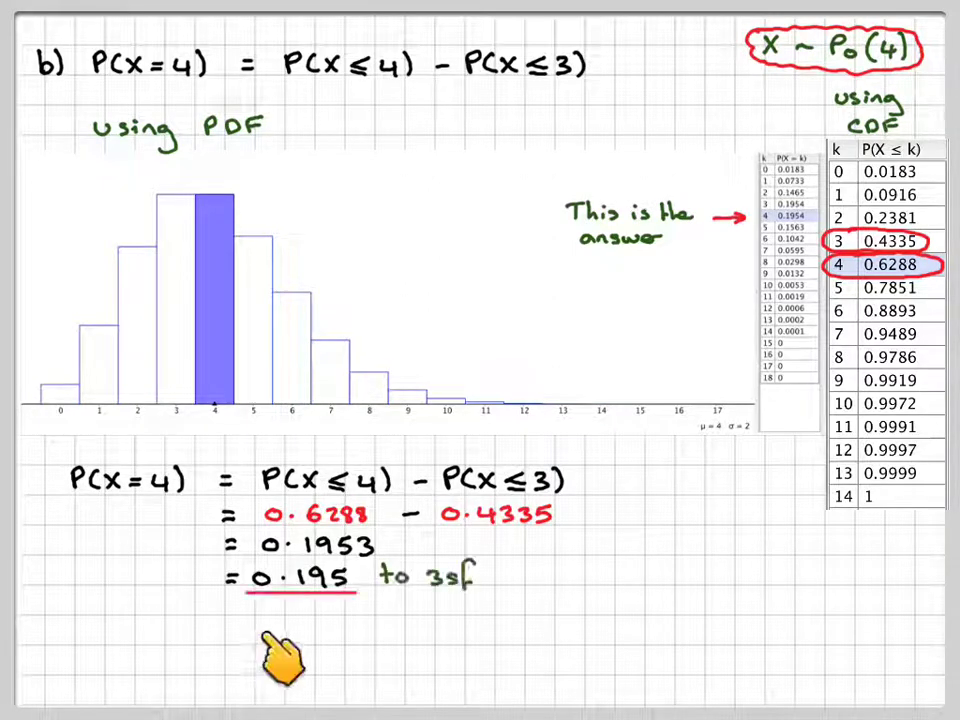